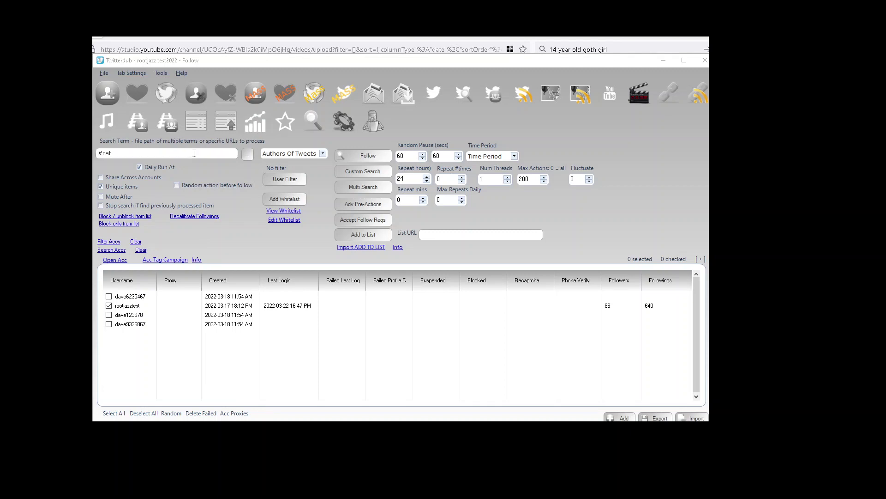
Check the pending queue, then queue a follow action for #cat tweet authors.
click(375, 123)
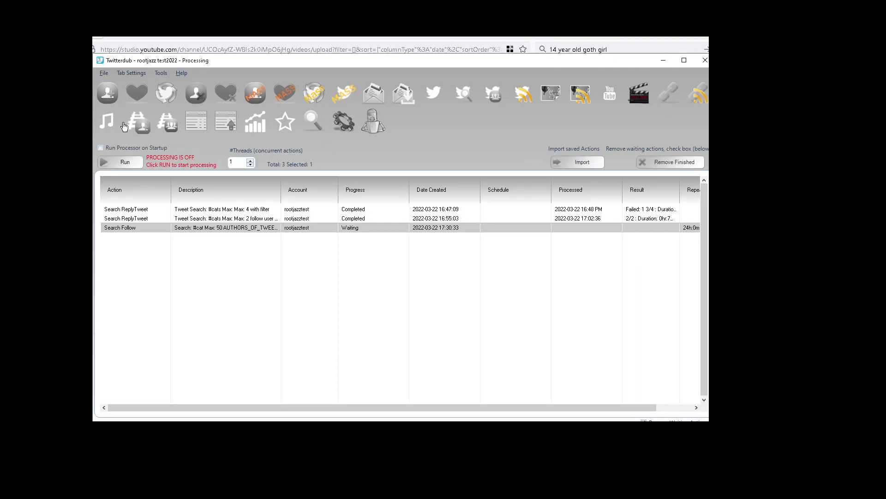
click(117, 95)
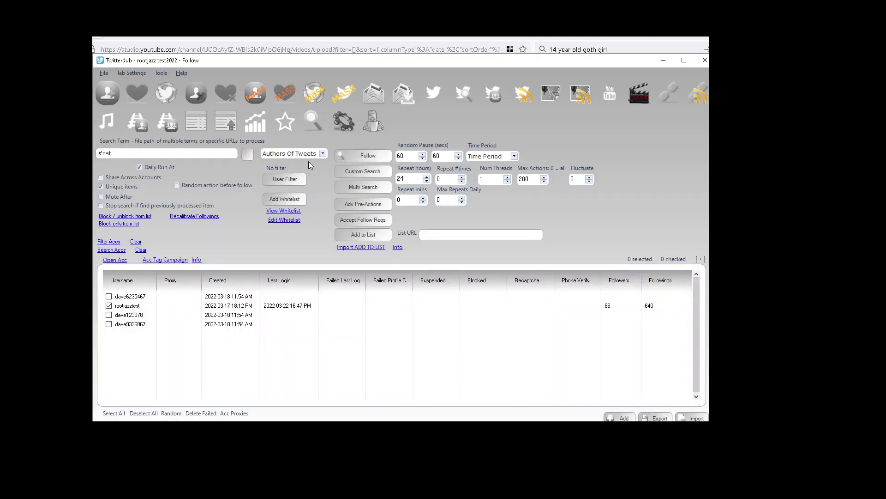
click(386, 157)
Change the search term to #dogs and queue a follow action for it.
double_click(106, 154)
key(BackSpace)
text(dogs)
click(367, 159)
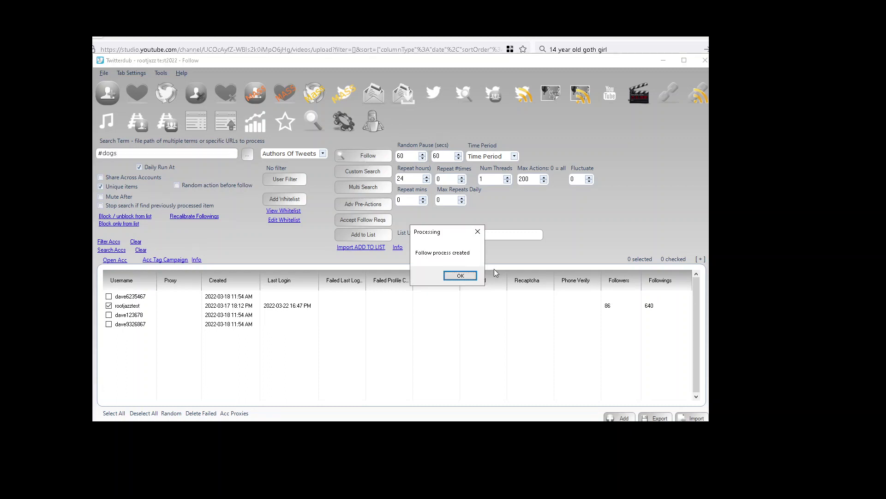
click(462, 279)
double_click(133, 153)
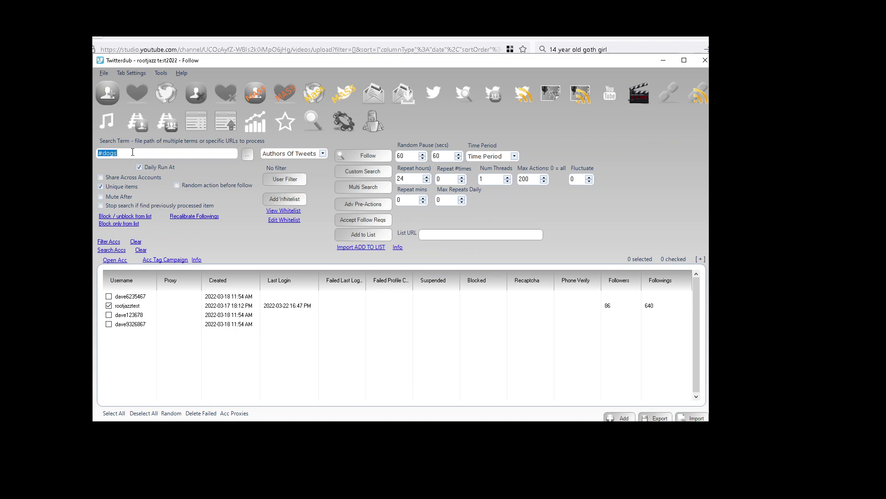
text(@profile1)
click(295, 154)
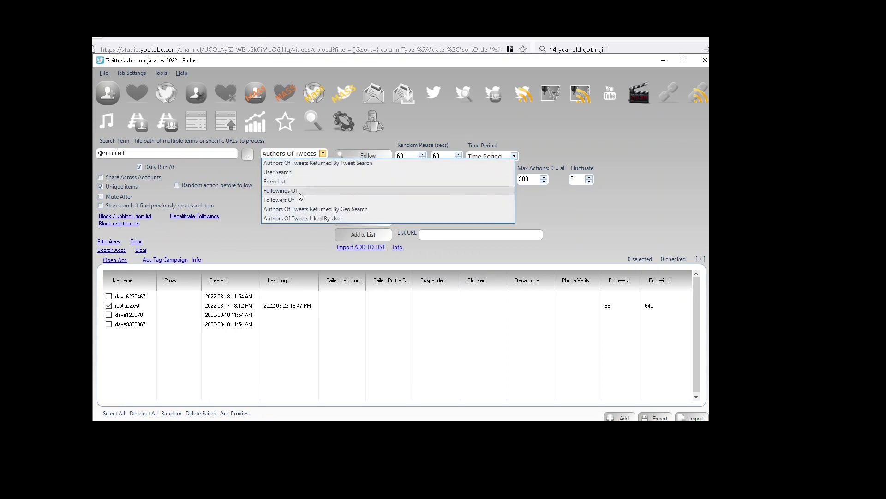
click(298, 198)
click(387, 158)
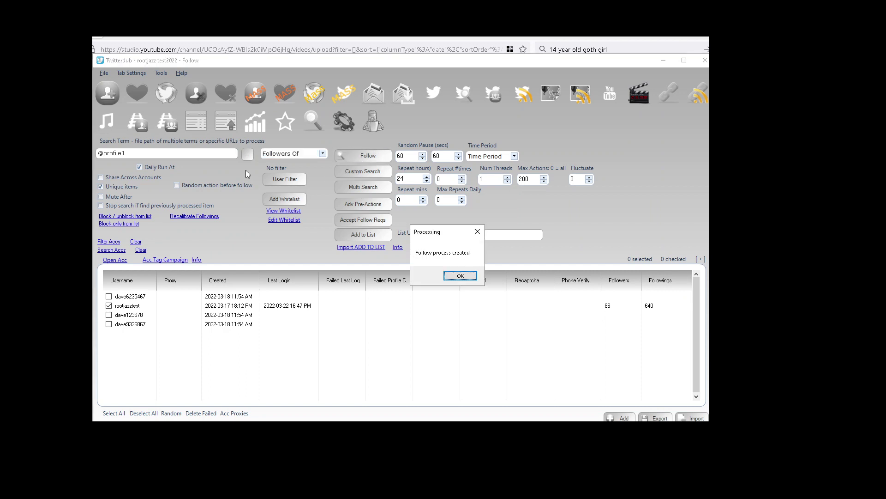
click(467, 273)
click(164, 154)
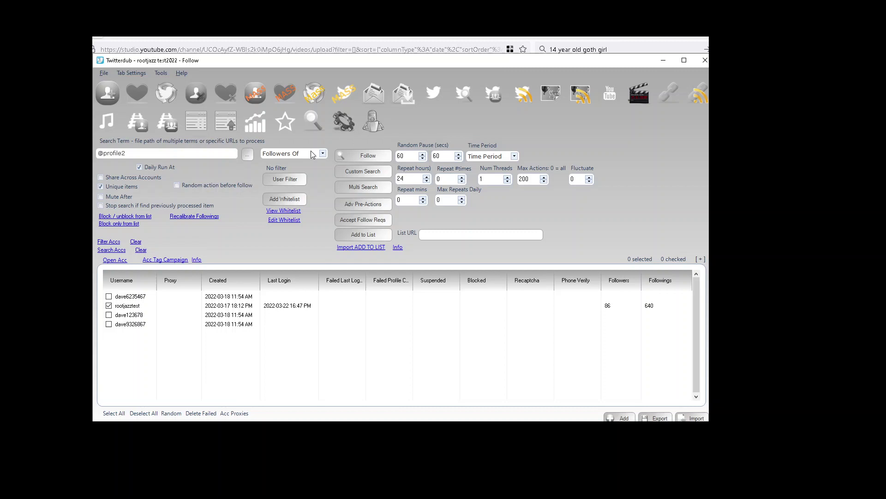
click(359, 157)
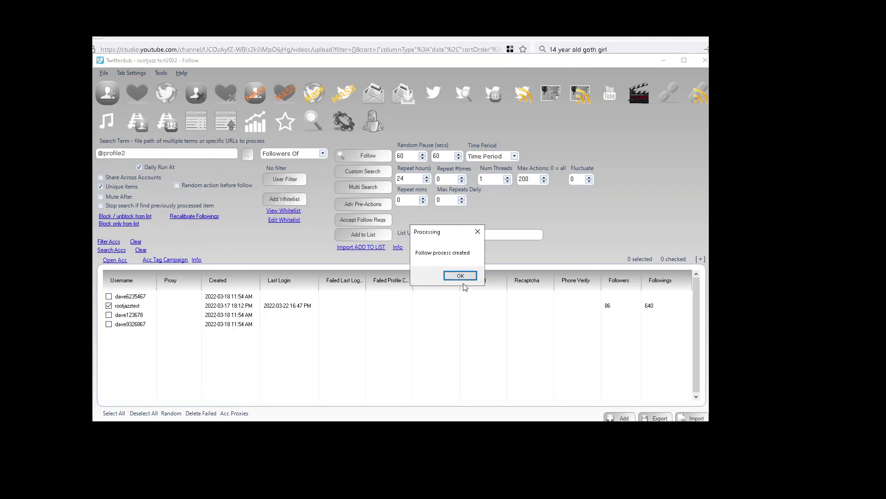
click(461, 275)
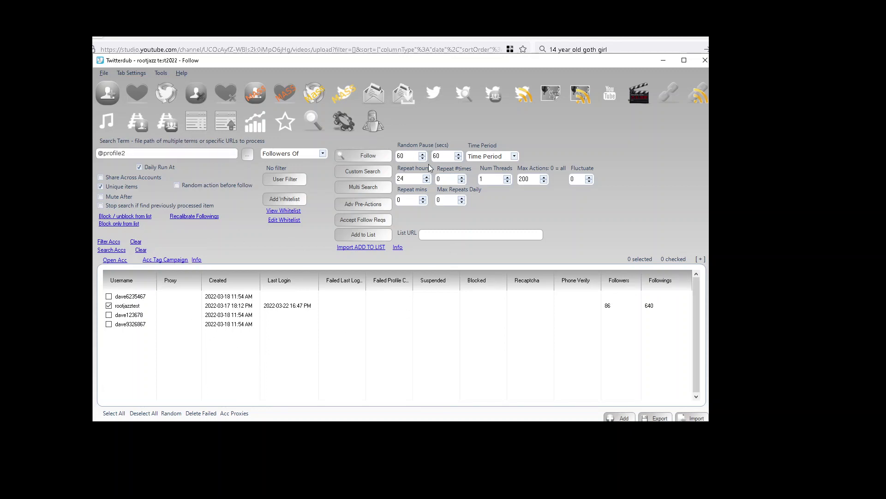
click(134, 97)
click(111, 103)
Delete the three older rows from the processing queue and widen the Description column.
click(374, 122)
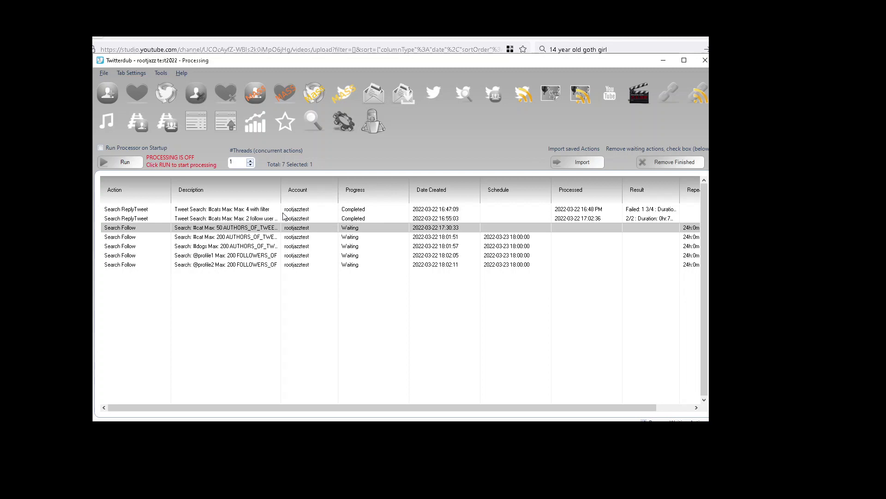
shift+click(252, 210)
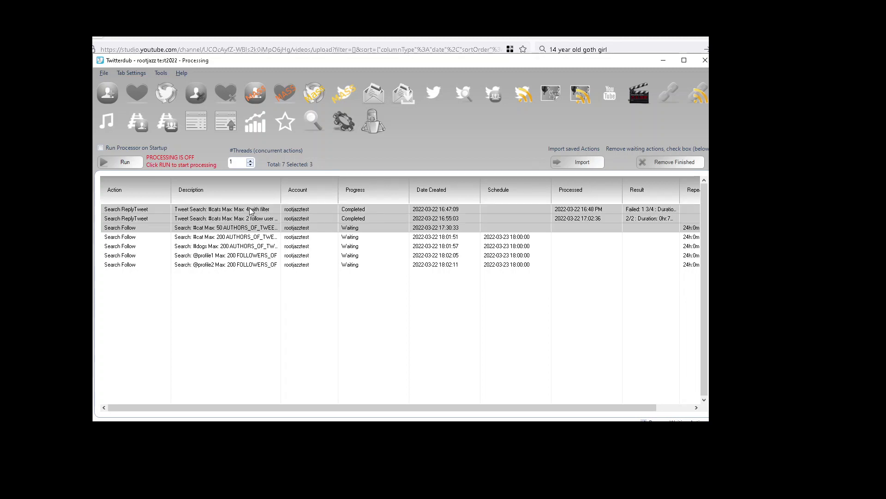
key(Delete)
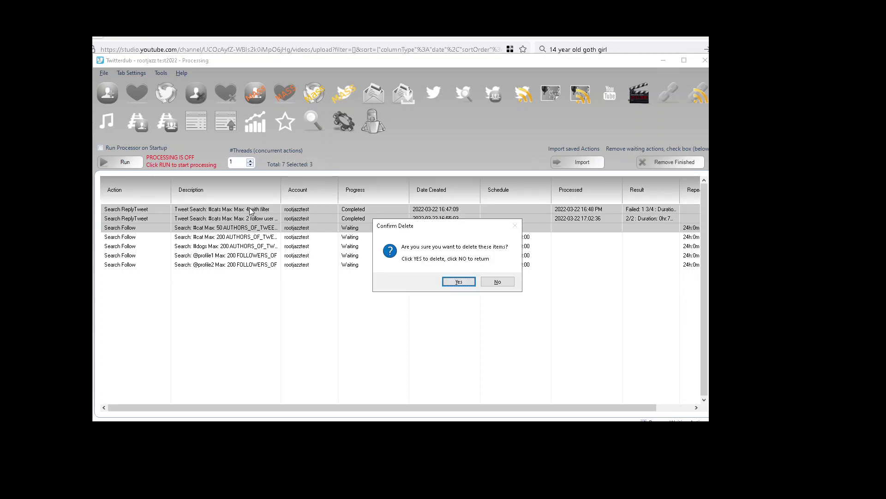
key(Return)
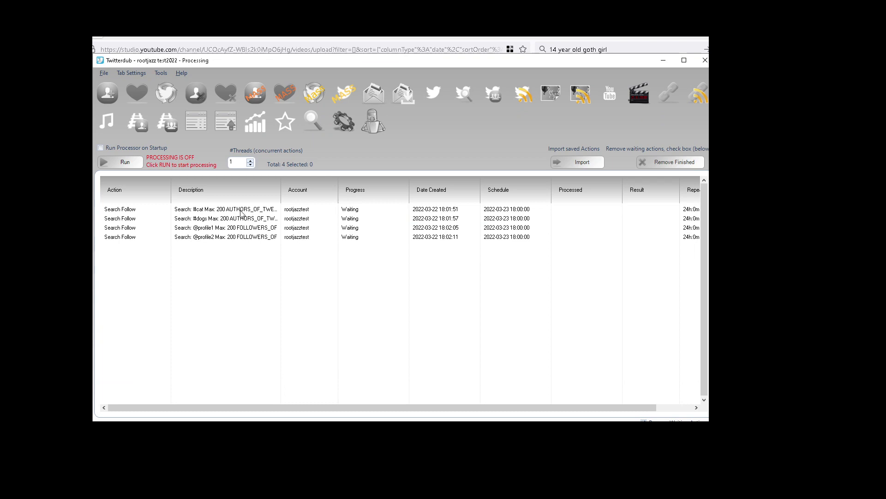
drag(280, 195, 313, 194)
click(353, 212)
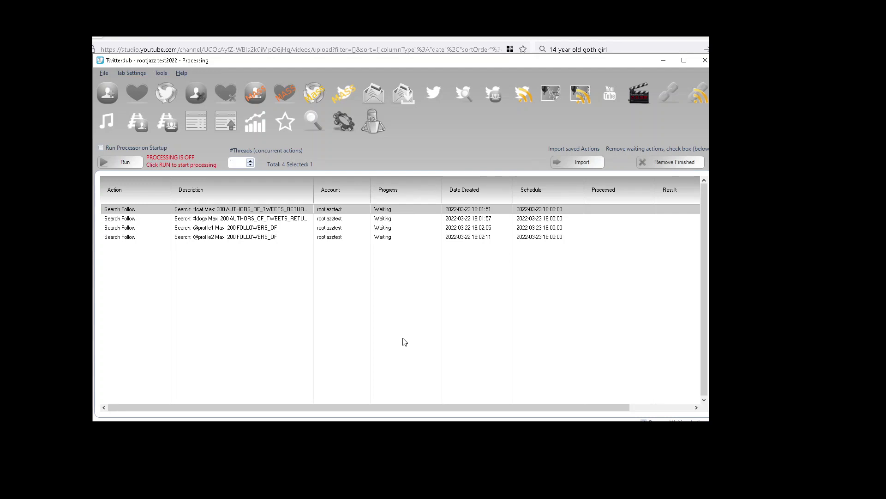
In Multi Custom Search, set up a #cat Tweet Search (recent) returning 200 results.
click(115, 102)
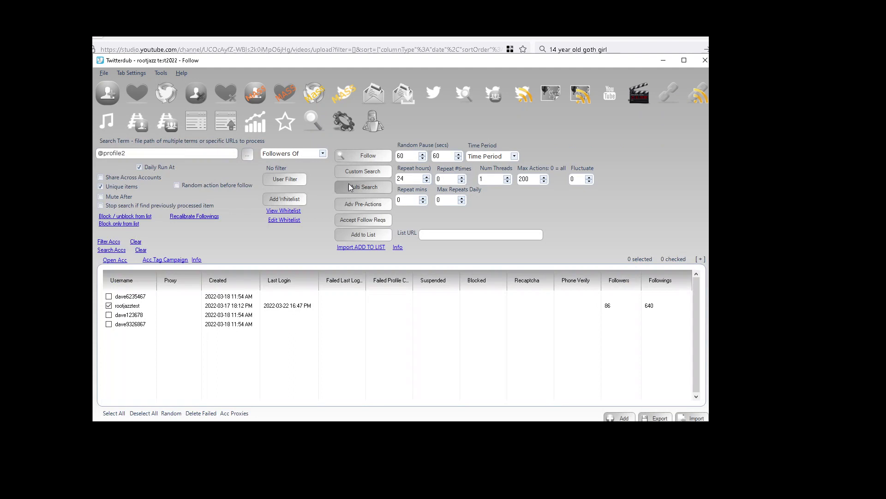
click(355, 187)
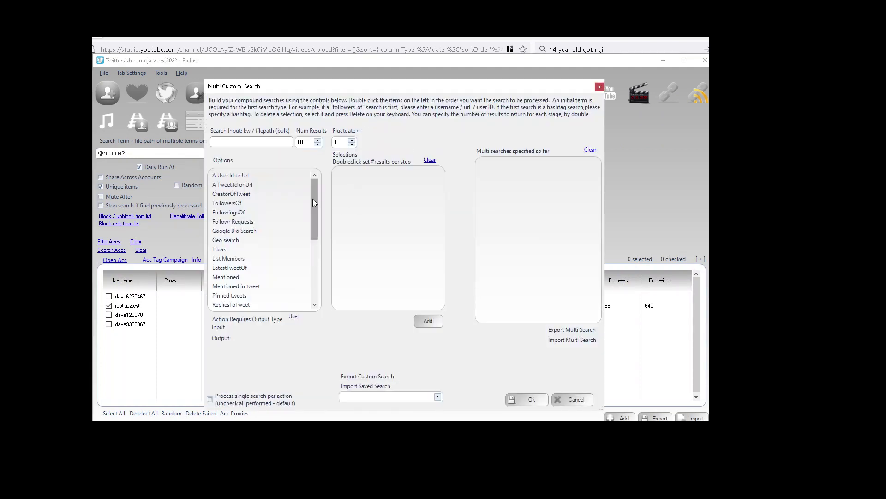
click(235, 141)
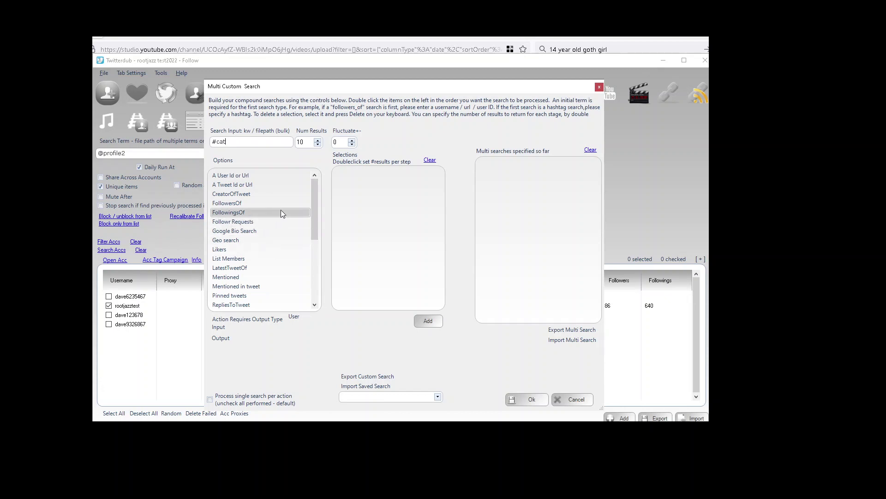
drag(310, 225, 310, 276)
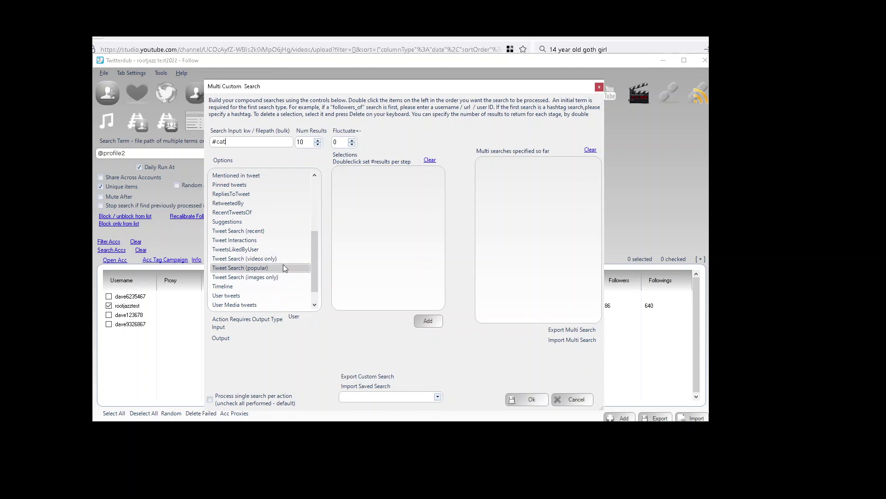
double_click(270, 230)
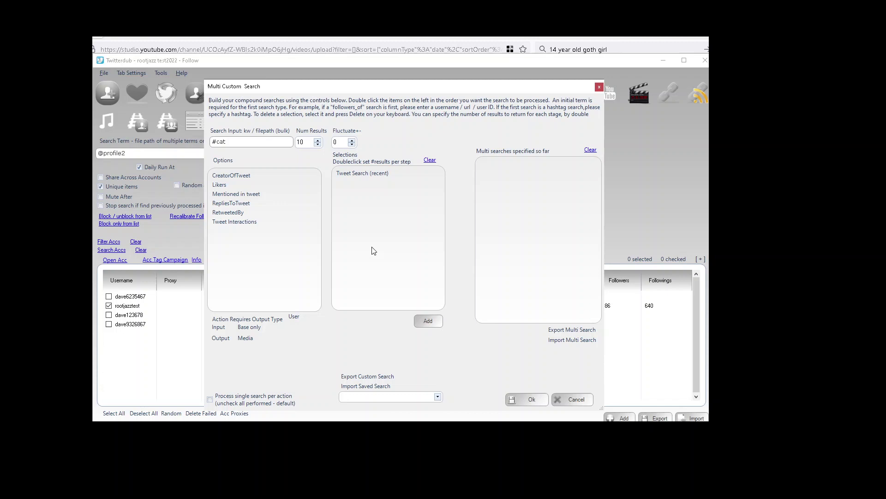
double_click(305, 142)
text(200)
Chain CreatorOfTweet onto the #cat search and add it to the list.
click(430, 322)
click(514, 289)
double_click(231, 176)
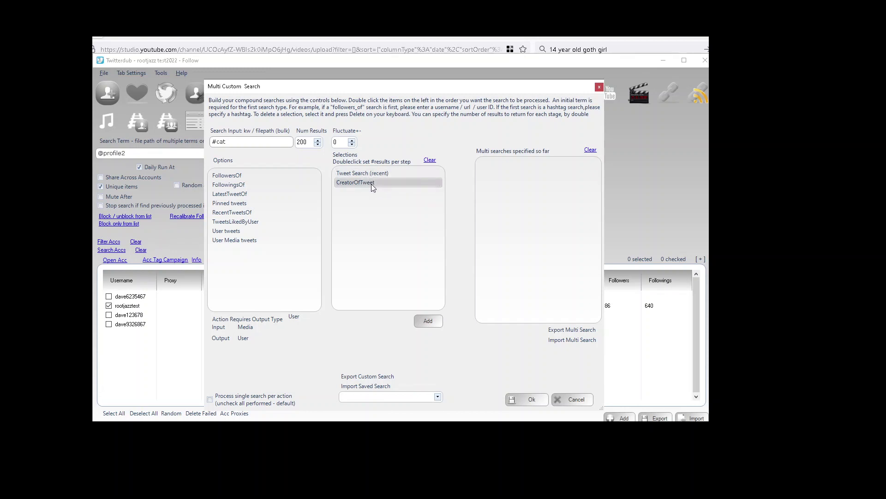
click(428, 320)
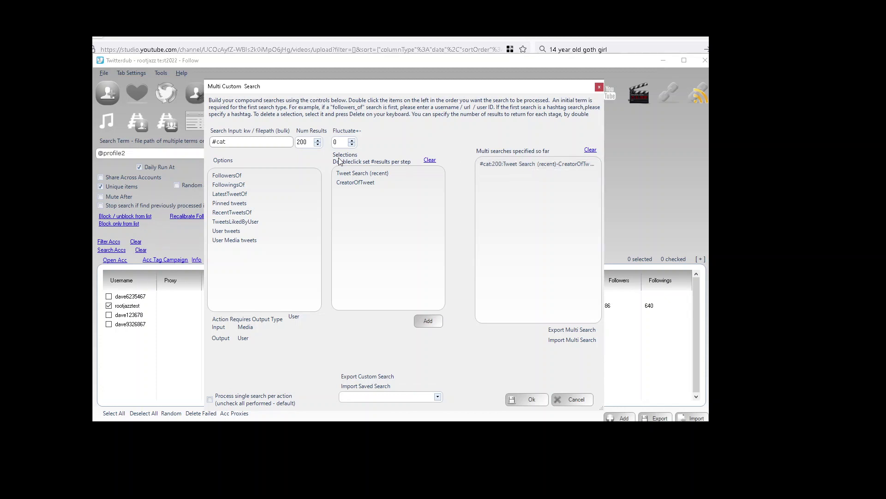
Add a #dog tweet-author search to the multi-search list.
double_click(262, 145)
text(dog)
double_click(301, 144)
text(1)
click(427, 322)
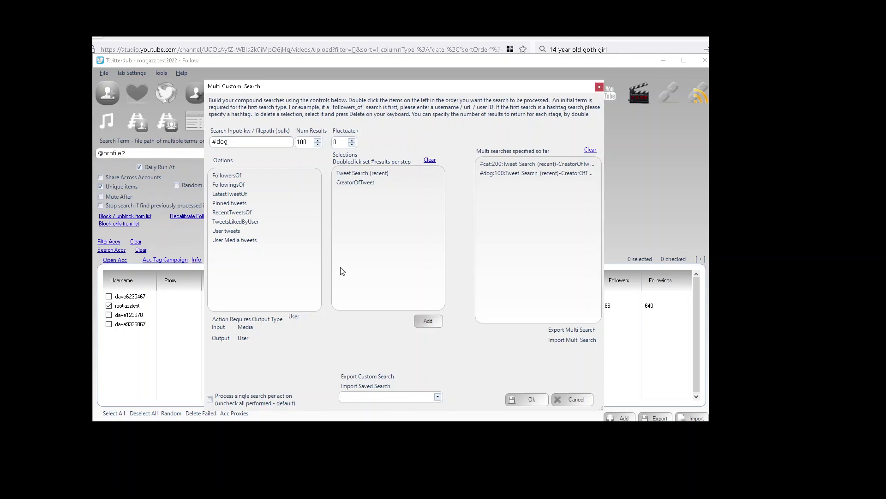
double_click(230, 141)
text(@profile)
click(428, 160)
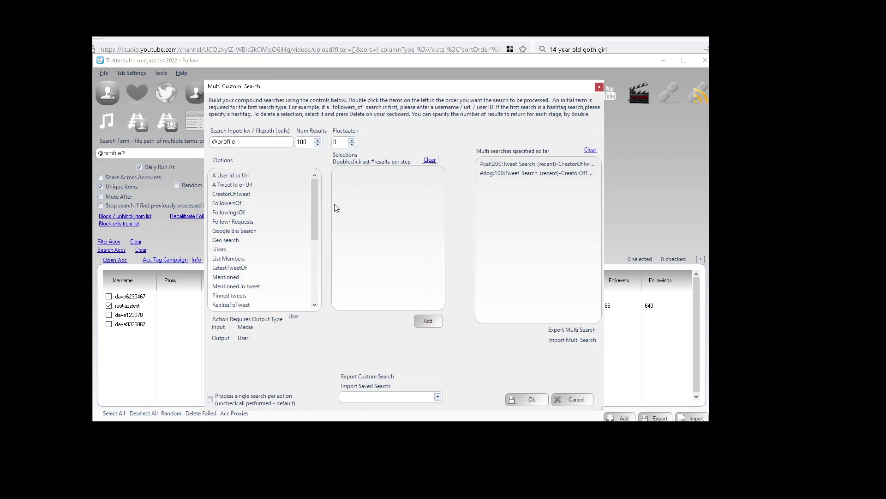
double_click(220, 204)
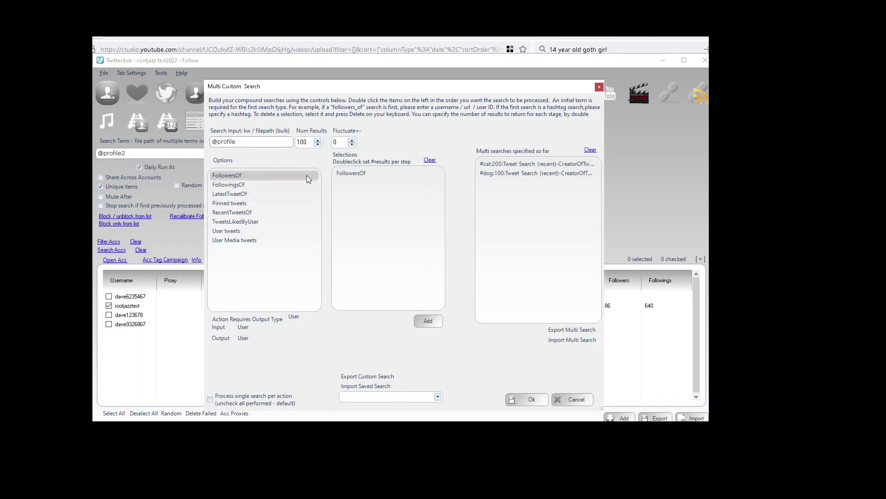
click(430, 322)
click(240, 142)
text(2)
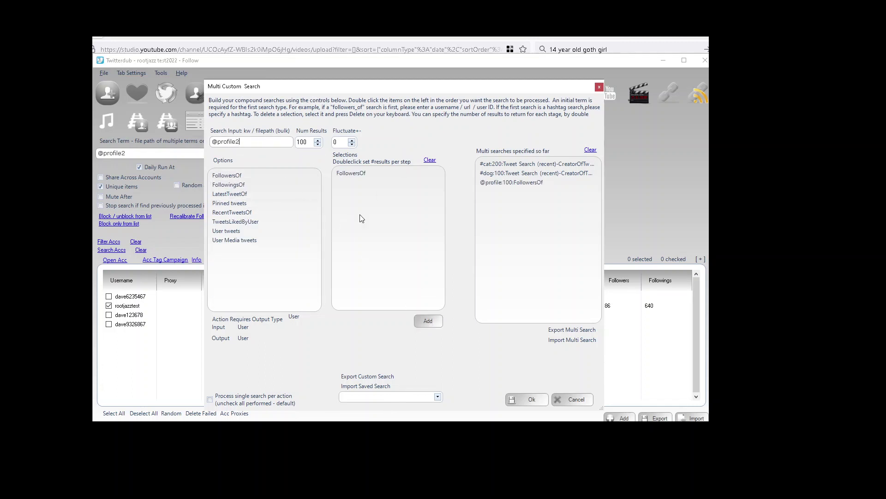
click(432, 323)
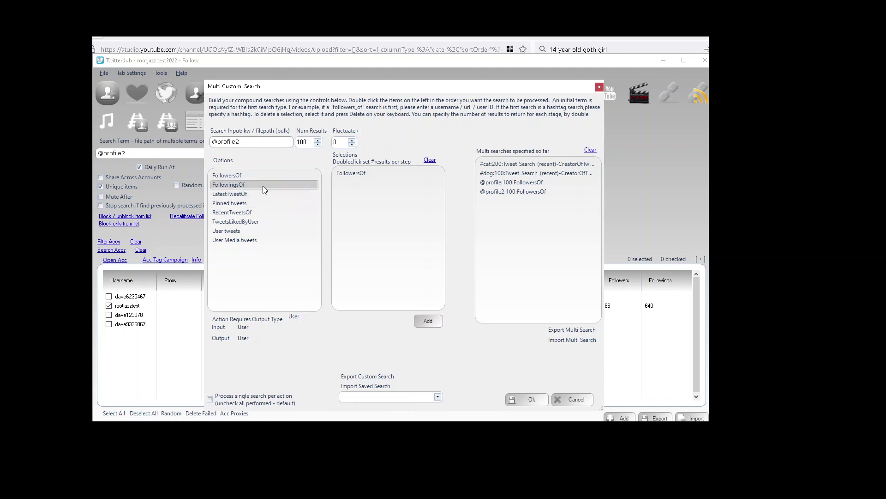
click(426, 161)
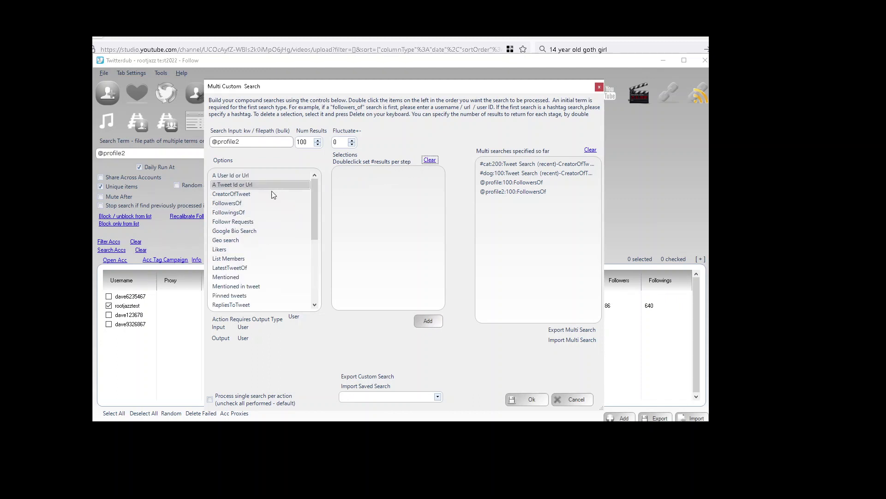
double_click(242, 212)
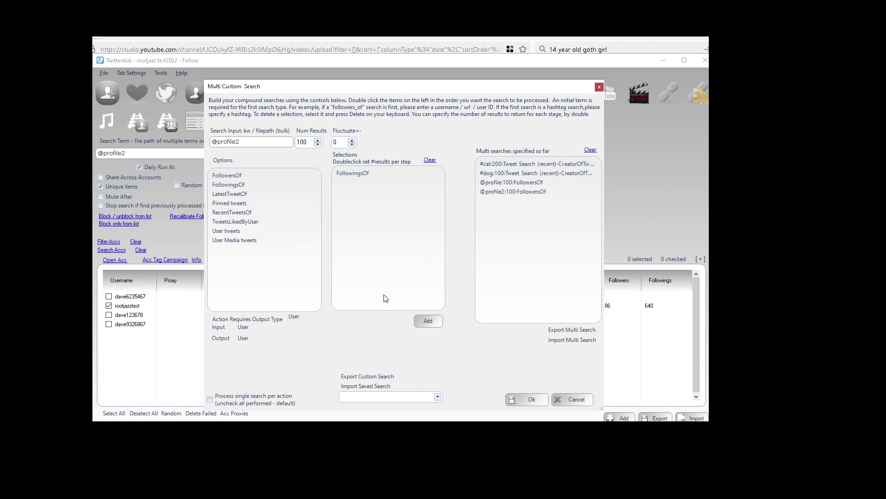
click(427, 323)
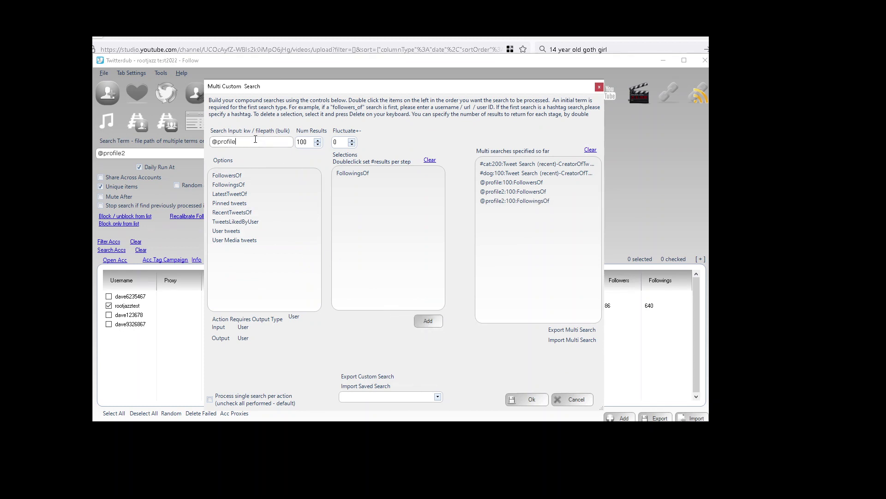
click(421, 320)
click(566, 210)
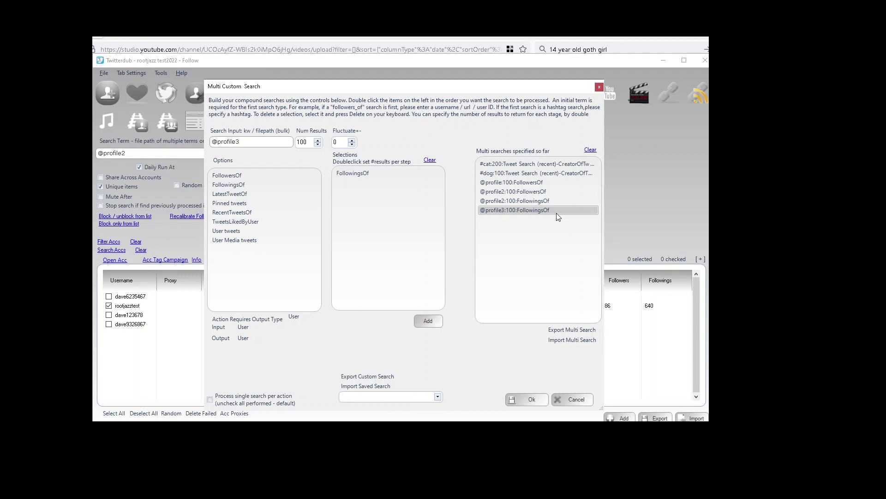
click(519, 400)
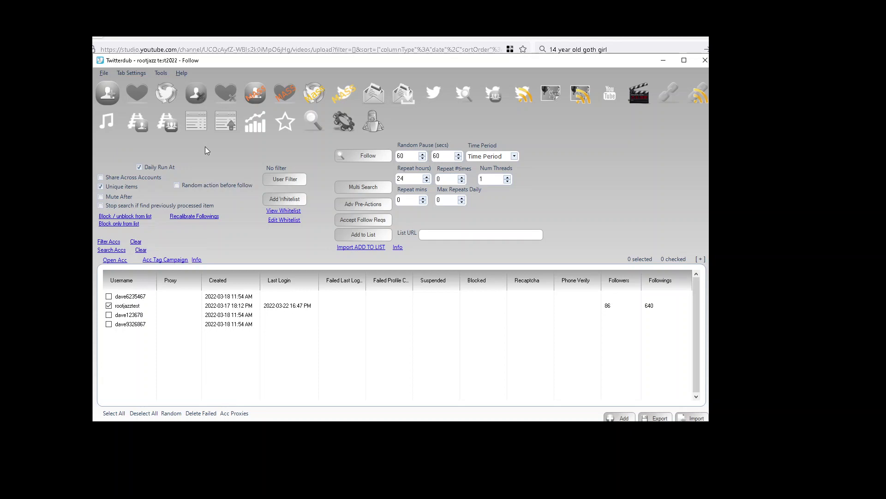
Queue a Follow action from the six searches and find its Searches (6) row in the queue.
click(374, 155)
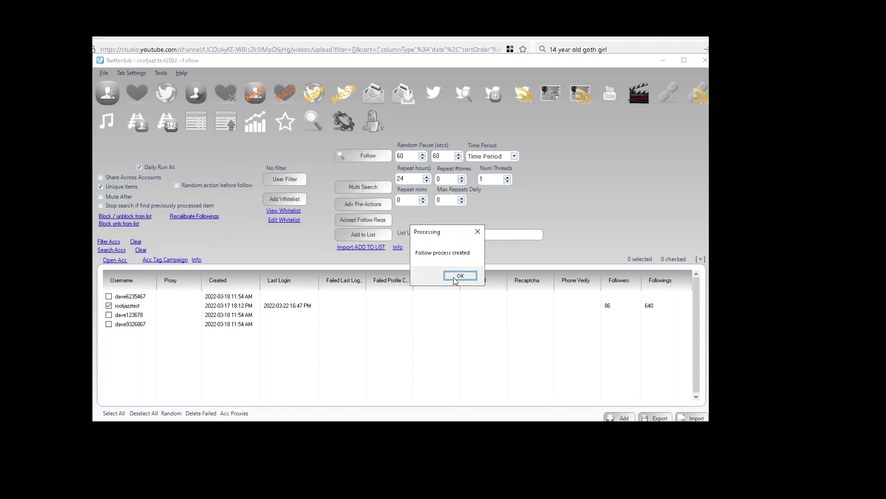
click(455, 277)
click(375, 124)
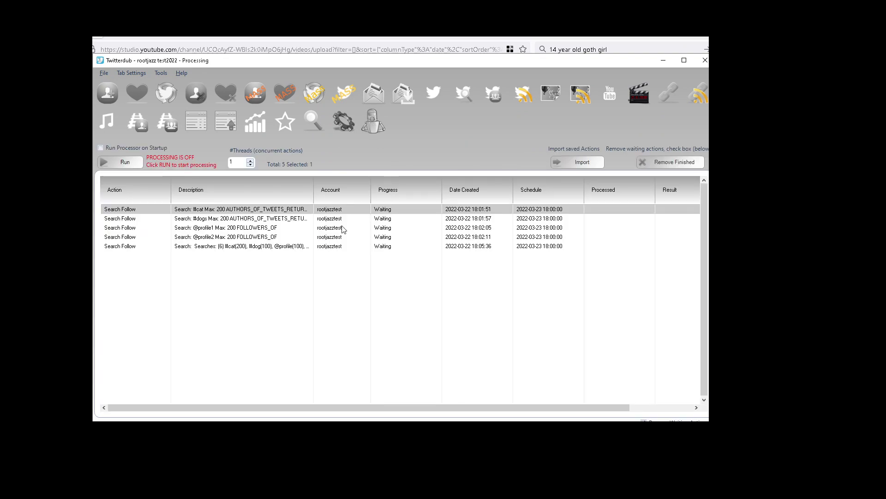
click(239, 248)
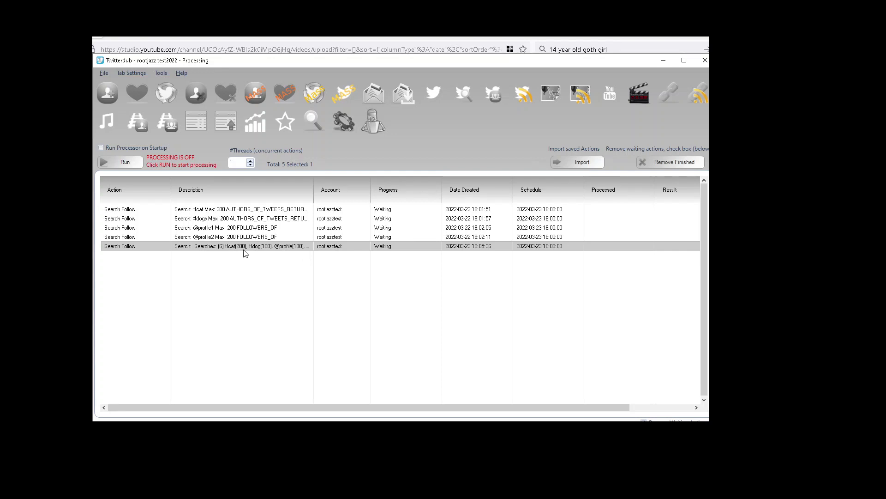
click(109, 95)
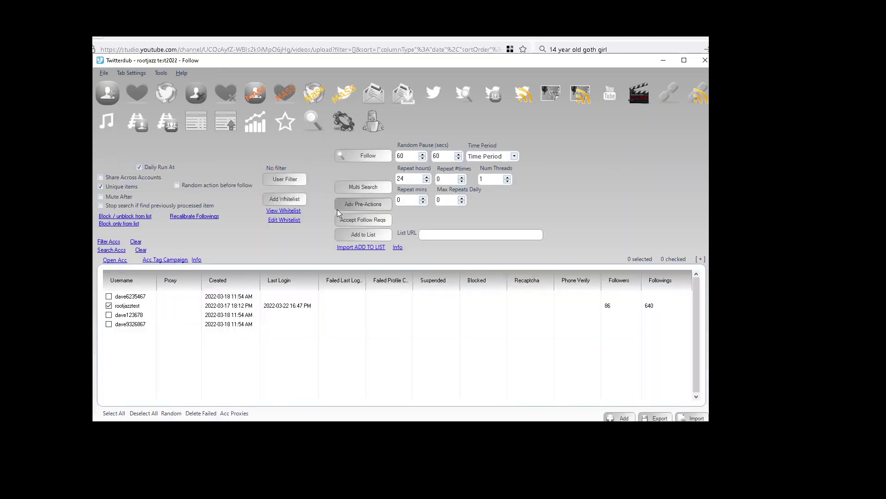
click(361, 193)
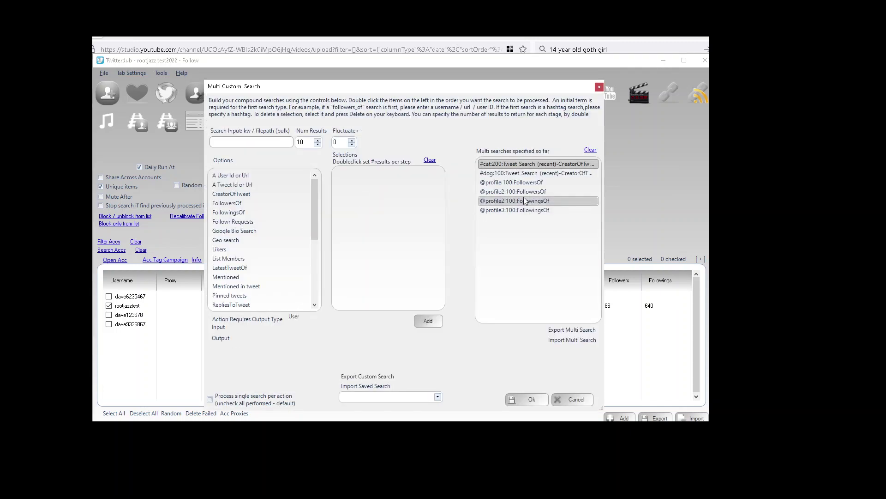
click(535, 162)
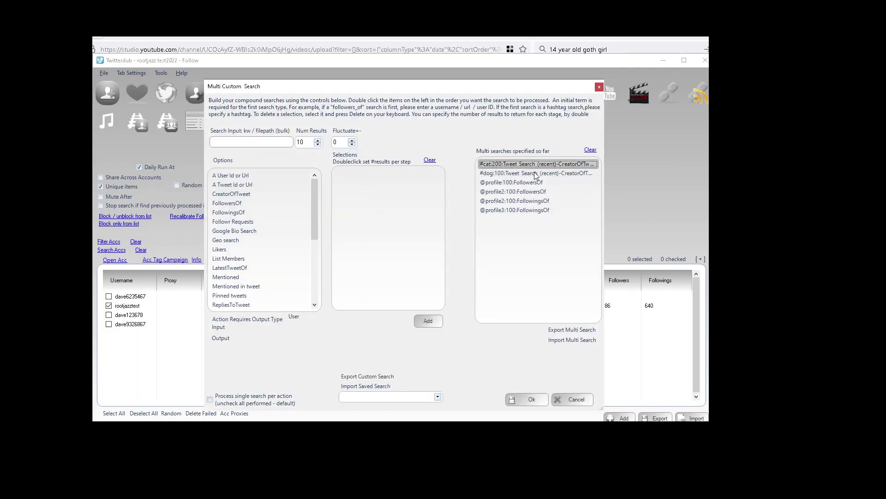
click(534, 174)
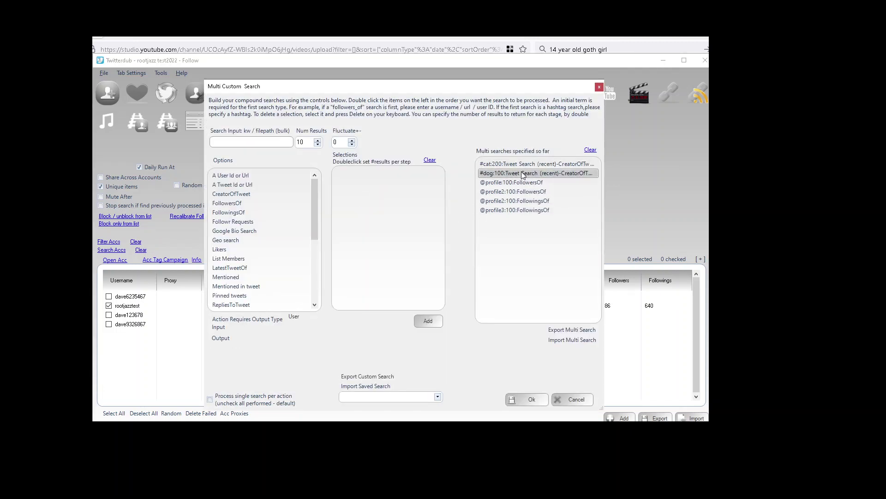
click(531, 182)
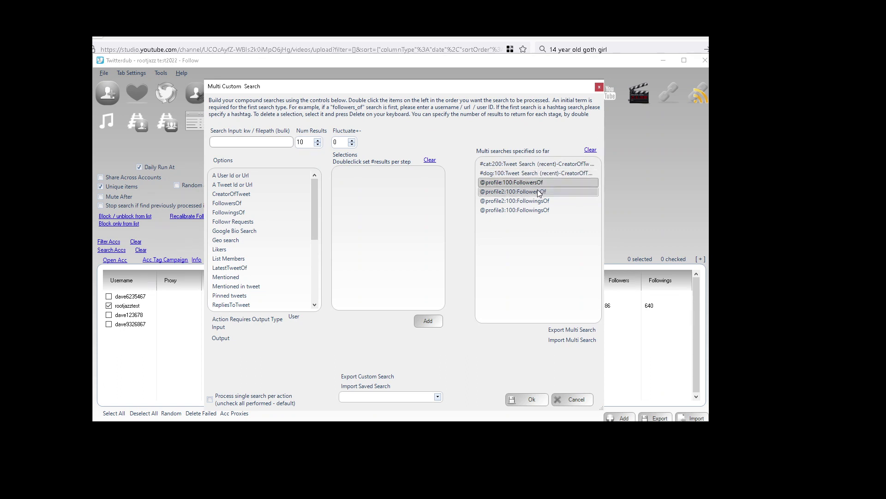
click(539, 192)
click(539, 201)
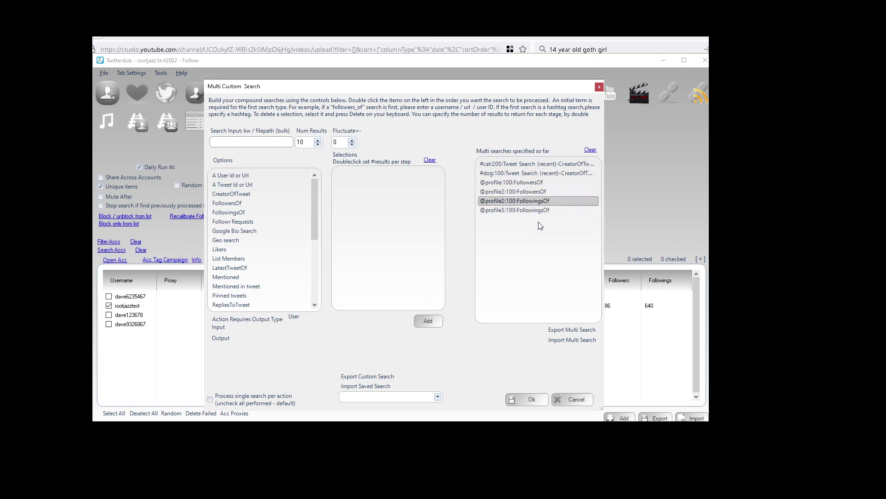
click(525, 400)
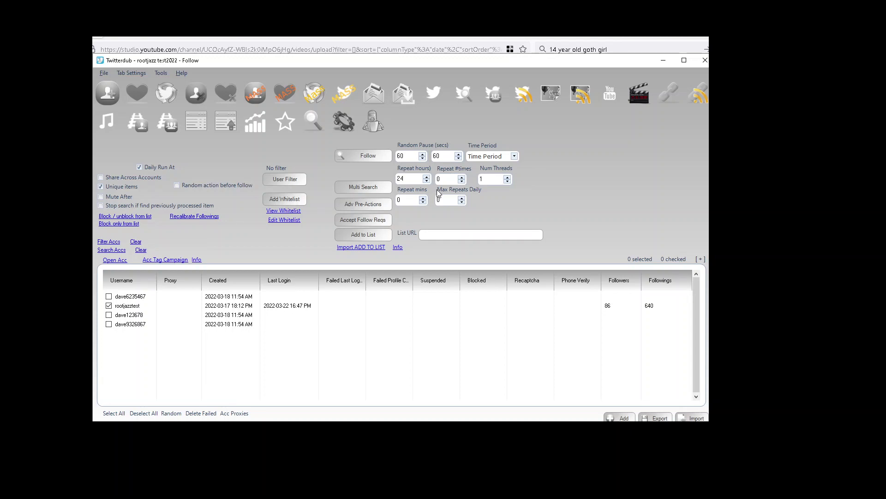
Go via the Like feature to the Search and Tweet Reply / Comment tab.
click(137, 92)
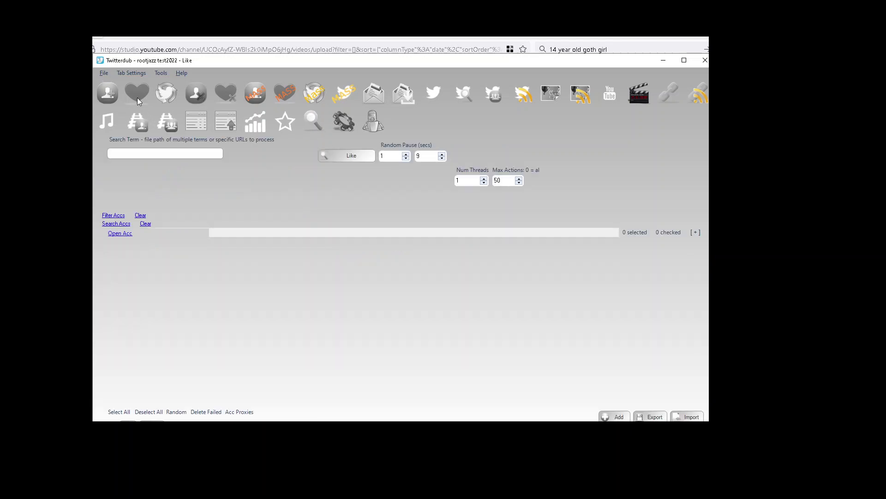
click(463, 90)
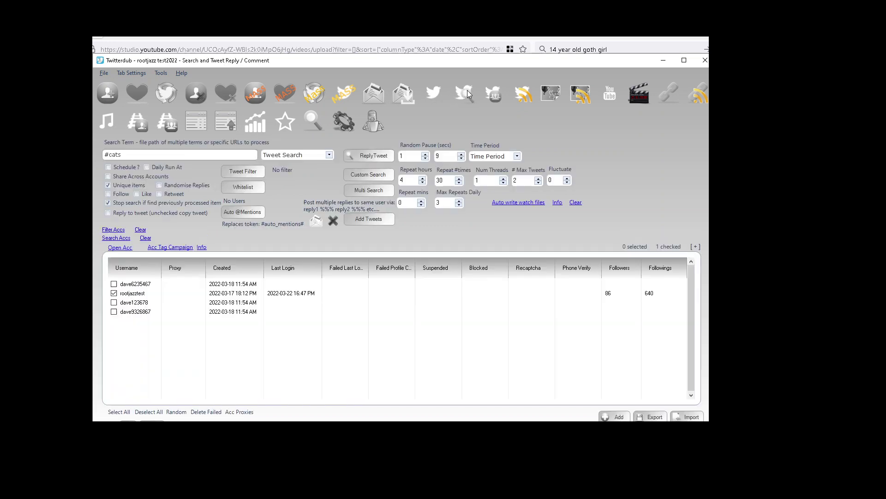